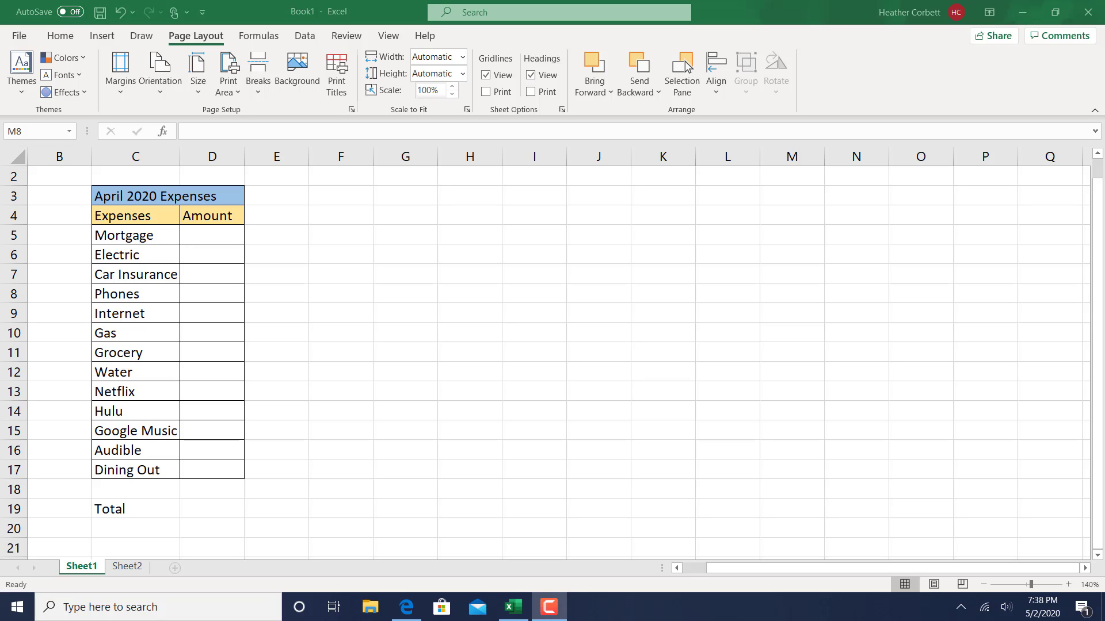
# Step: Enter 994.79 for Mortgage and 77.86 for Electric in the Amount column of the April 2020 expenses table
pyautogui.click(215, 238)
pyautogui.click(216, 238)
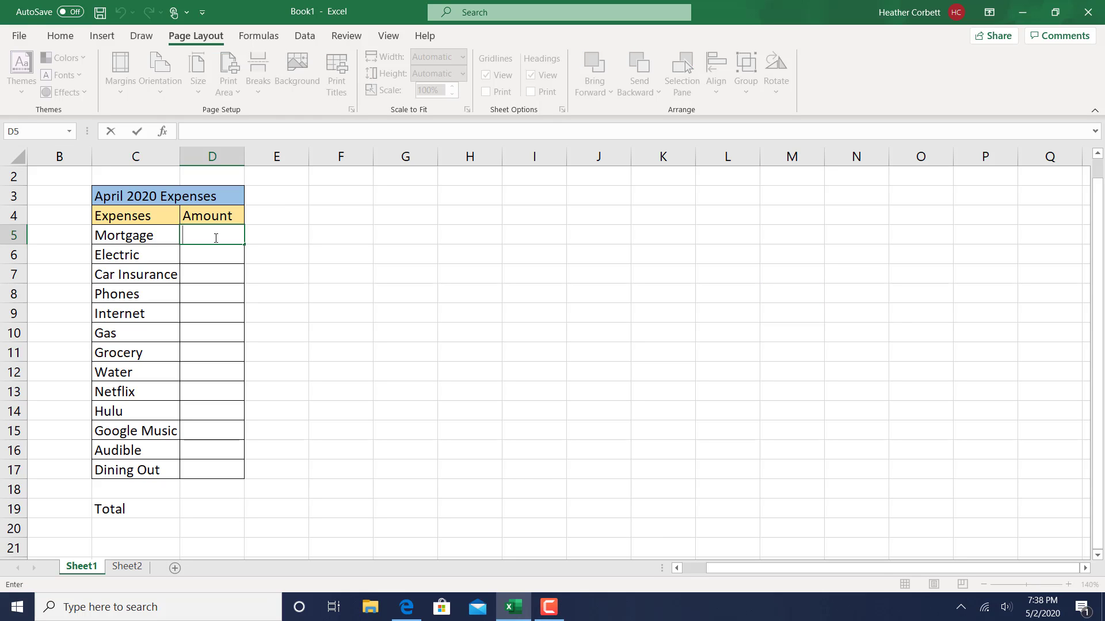
pyautogui.write('994.79')
pyautogui.press('Return')
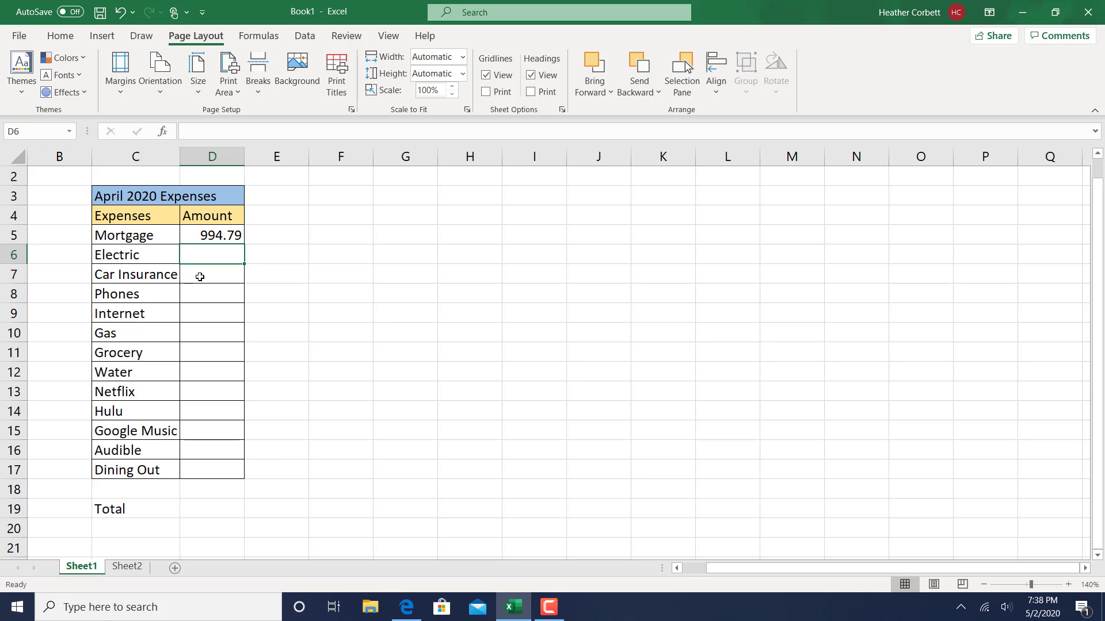
pyautogui.click(222, 235)
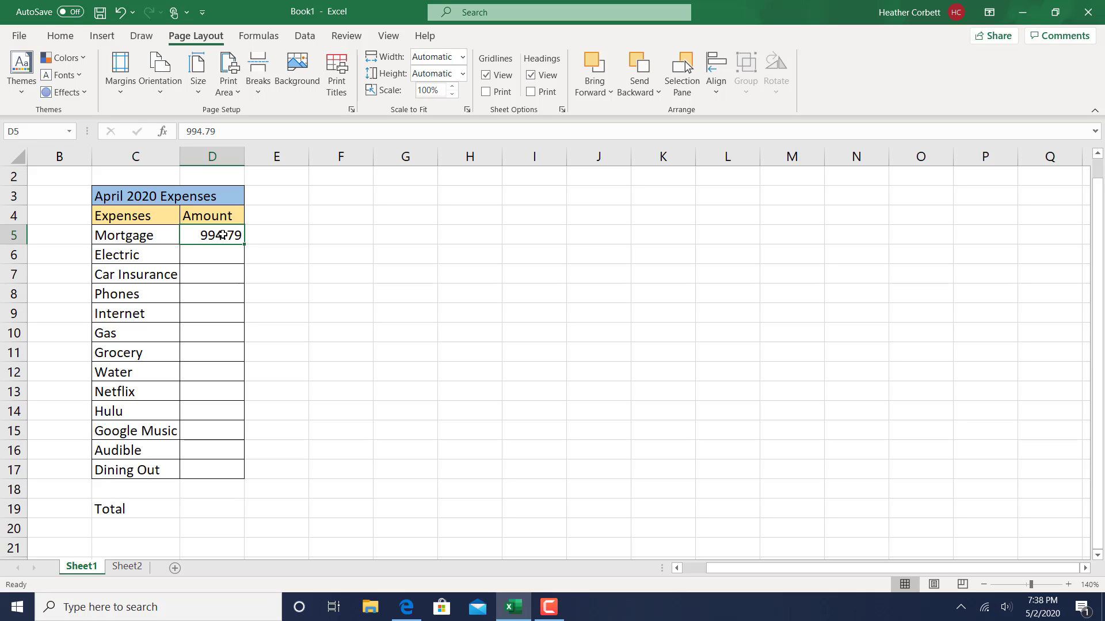
pyautogui.click(210, 266)
pyautogui.click(219, 255)
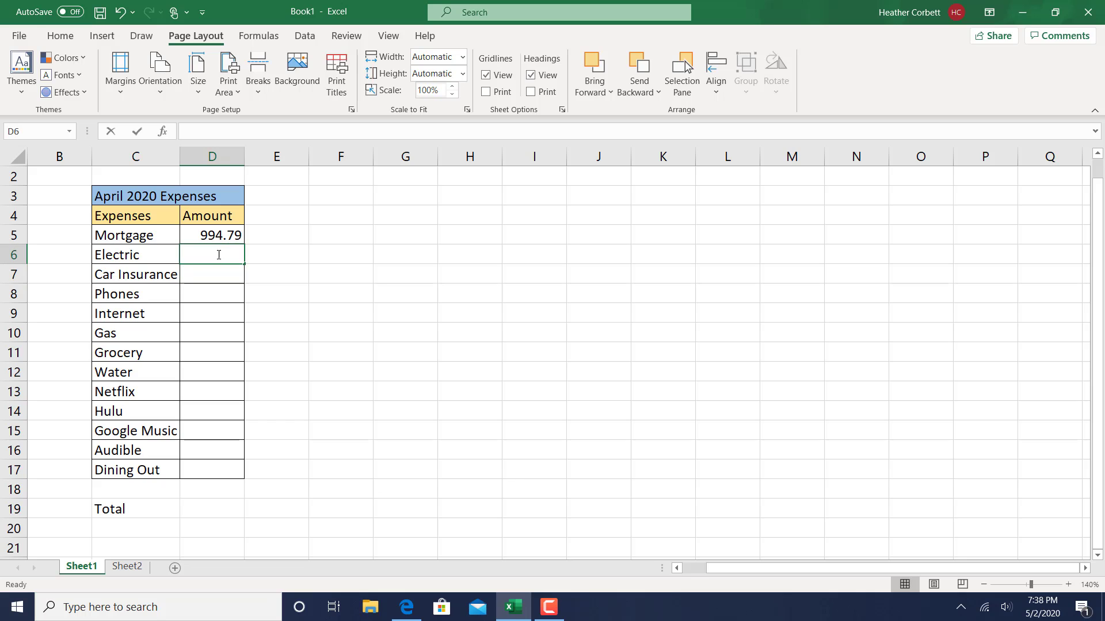
pyautogui.doubleClick(219, 255)
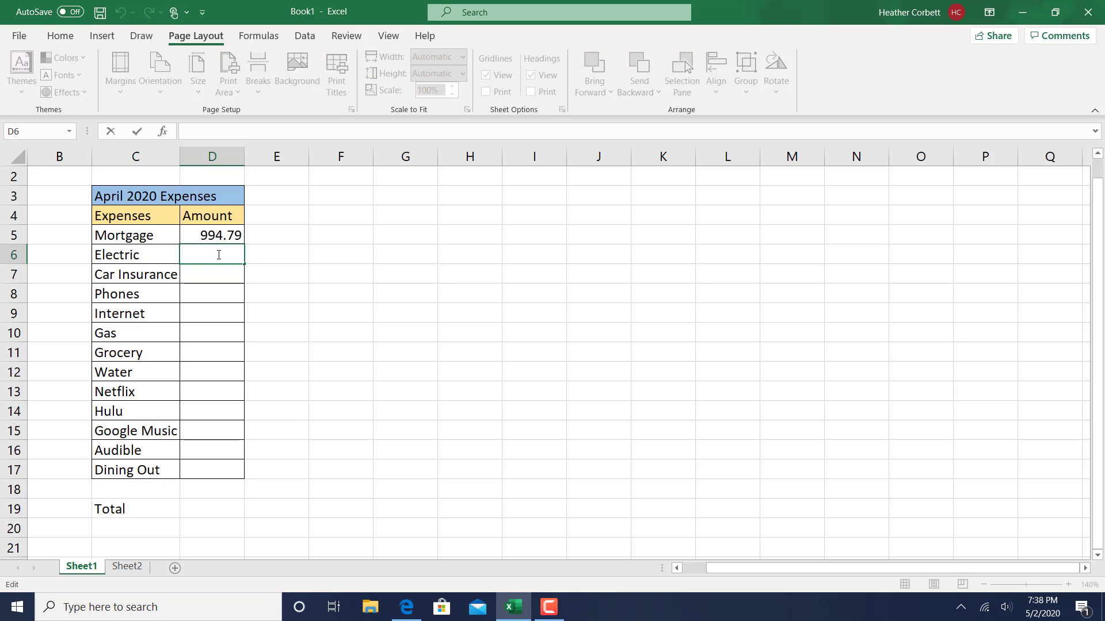
pyautogui.write('77.86')
# Step: Enter 48.34 as the Car Insurance amount and 76.56 as the Phones amount
pyautogui.click(212, 275)
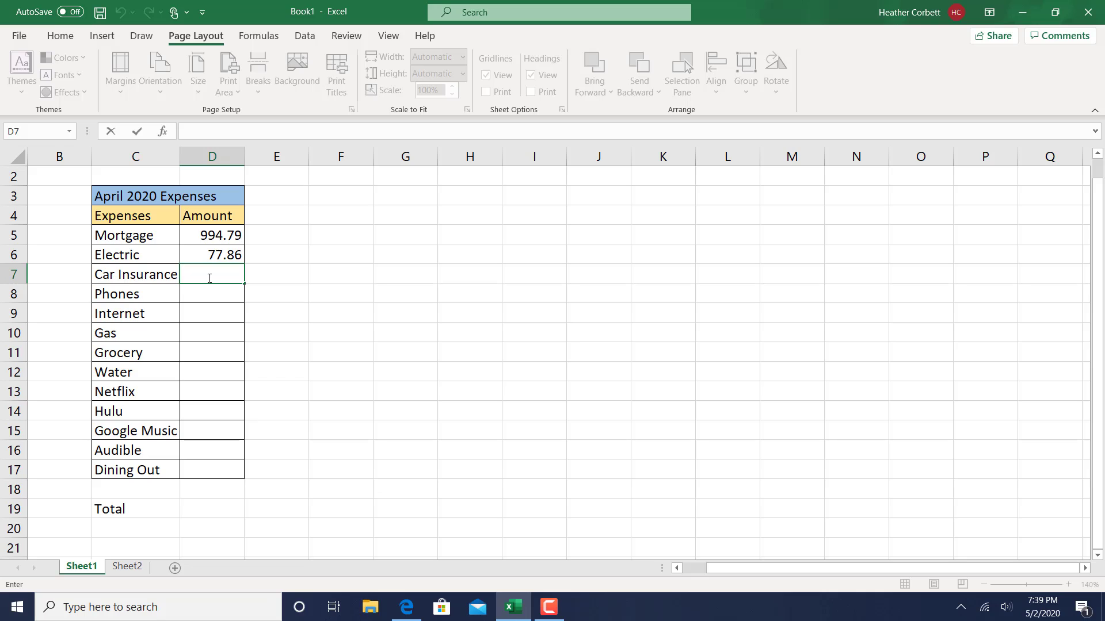
pyautogui.write('48.34')
pyautogui.doubleClick(208, 299)
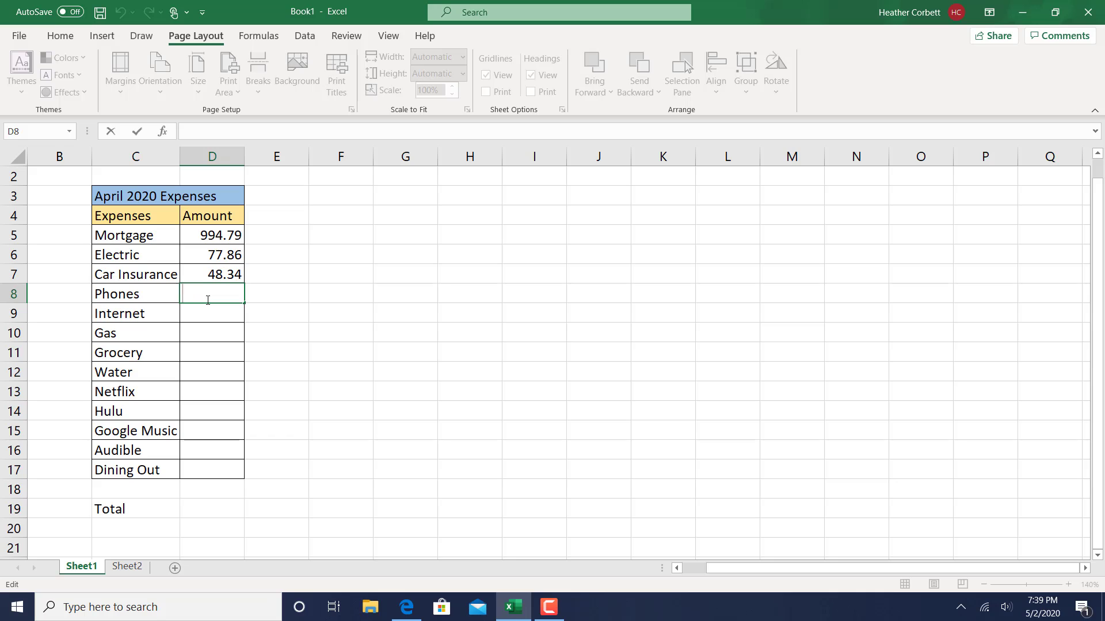
pyautogui.write('76.56')
# Step: Fill in the Internet amount with 59.99 and the Gas amount with 20
pyautogui.click(200, 316)
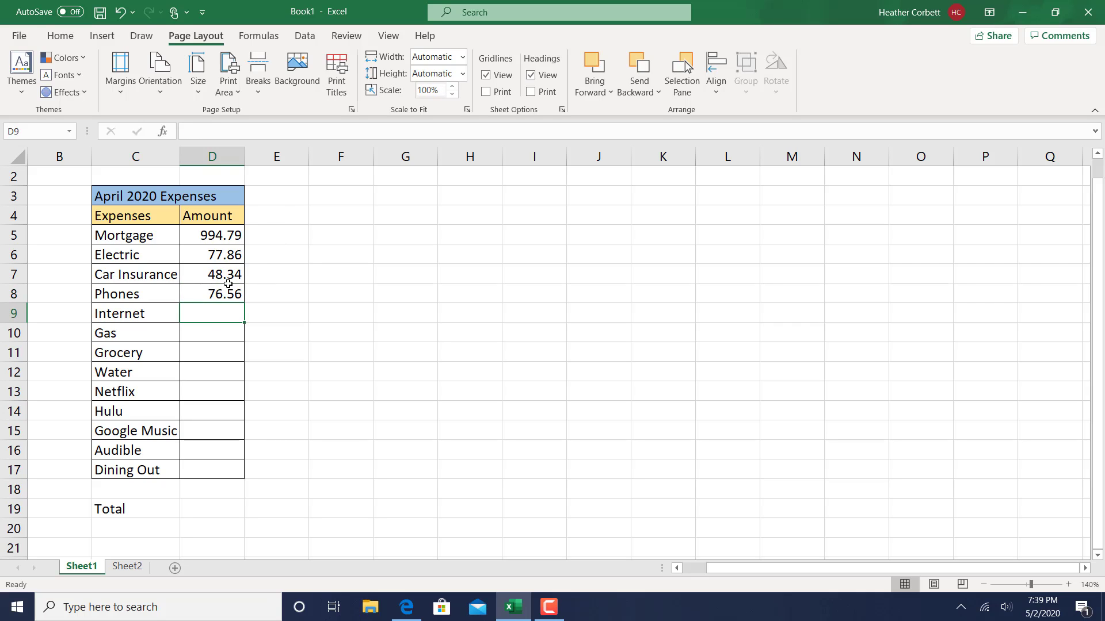
pyautogui.doubleClick(221, 317)
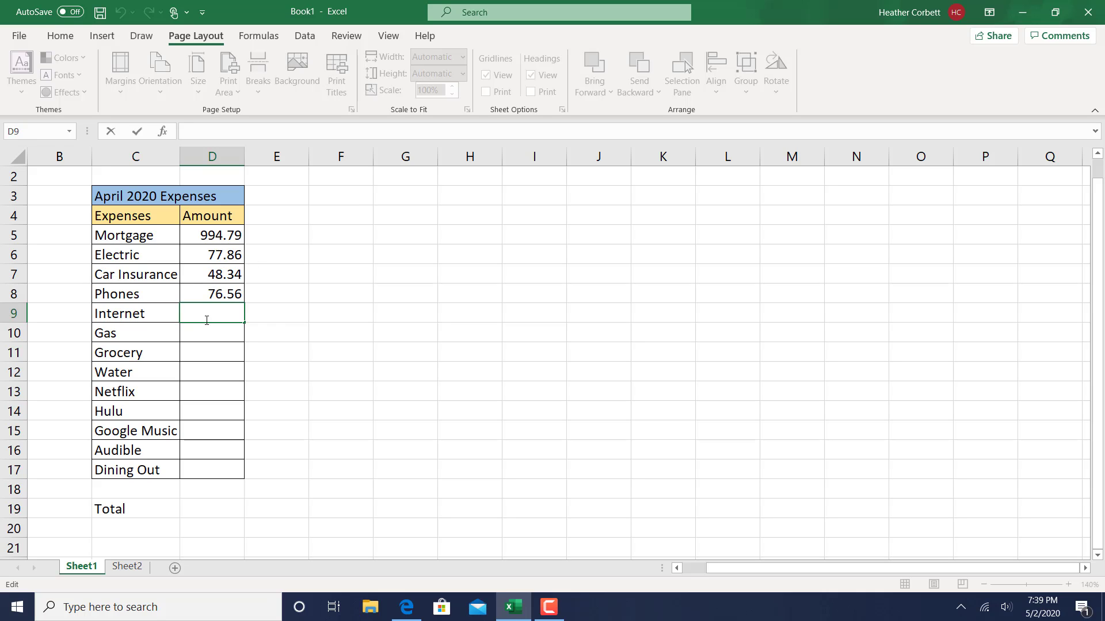
pyautogui.write('59.99')
pyautogui.click(206, 336)
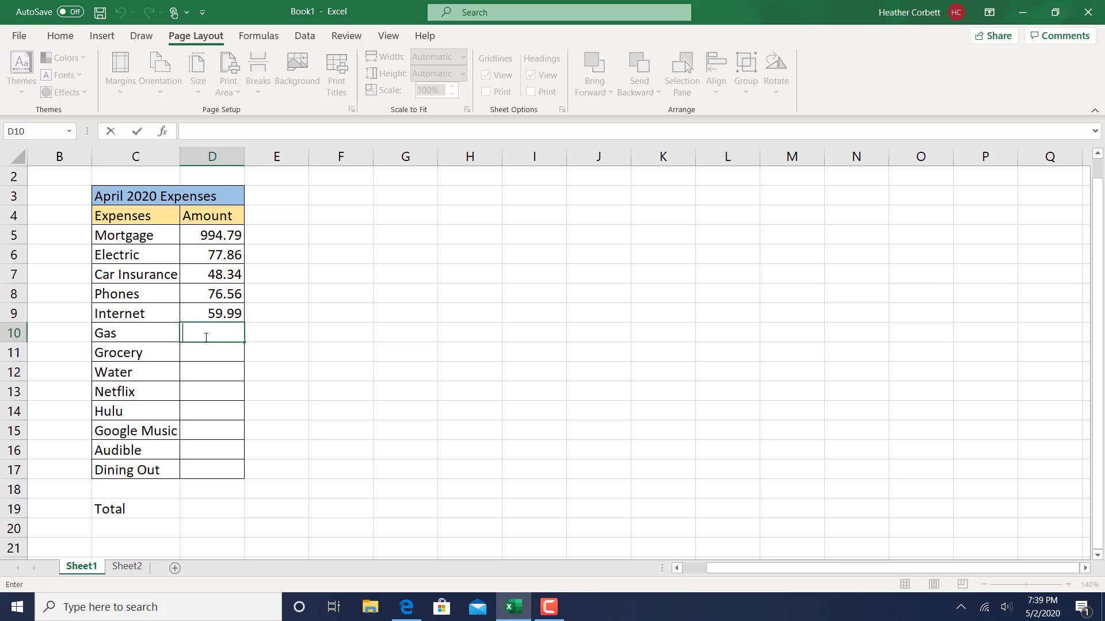
pyautogui.write('20.00')
# Step: Enter 699.36 for Grocery and 68.6 for Water in the Amount column
pyautogui.click(207, 355)
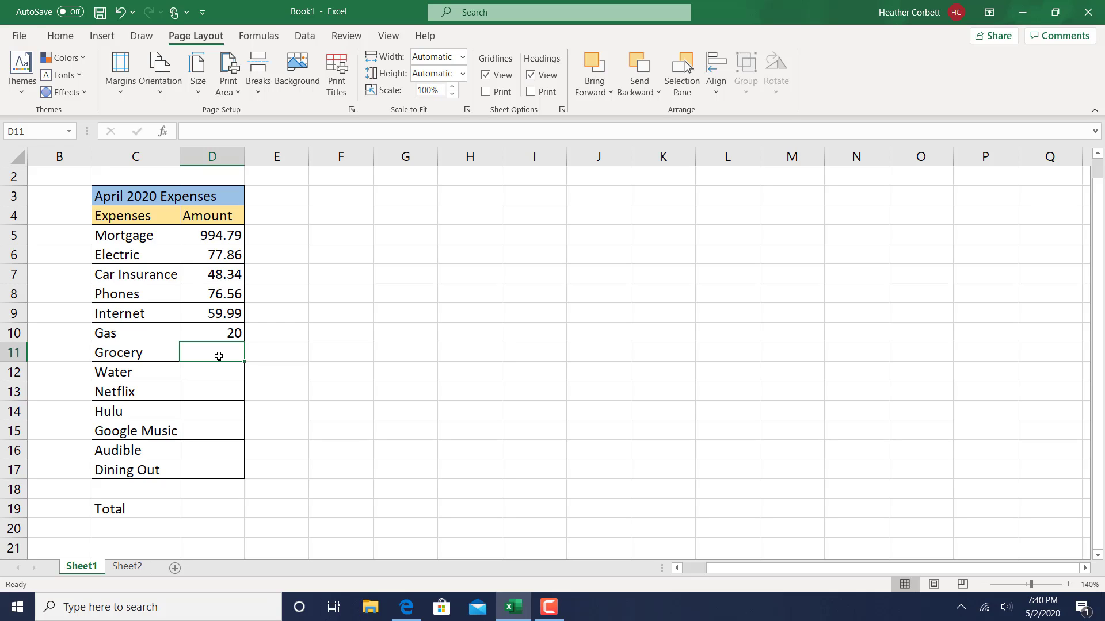
pyautogui.write('699')
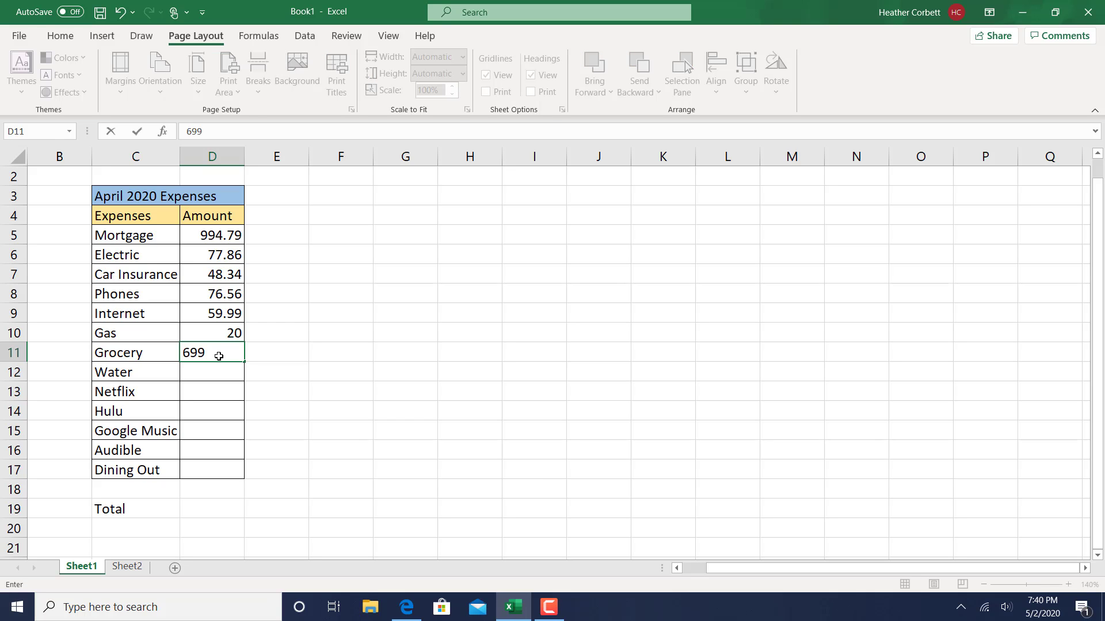
pyautogui.write('.36')
pyautogui.click(213, 378)
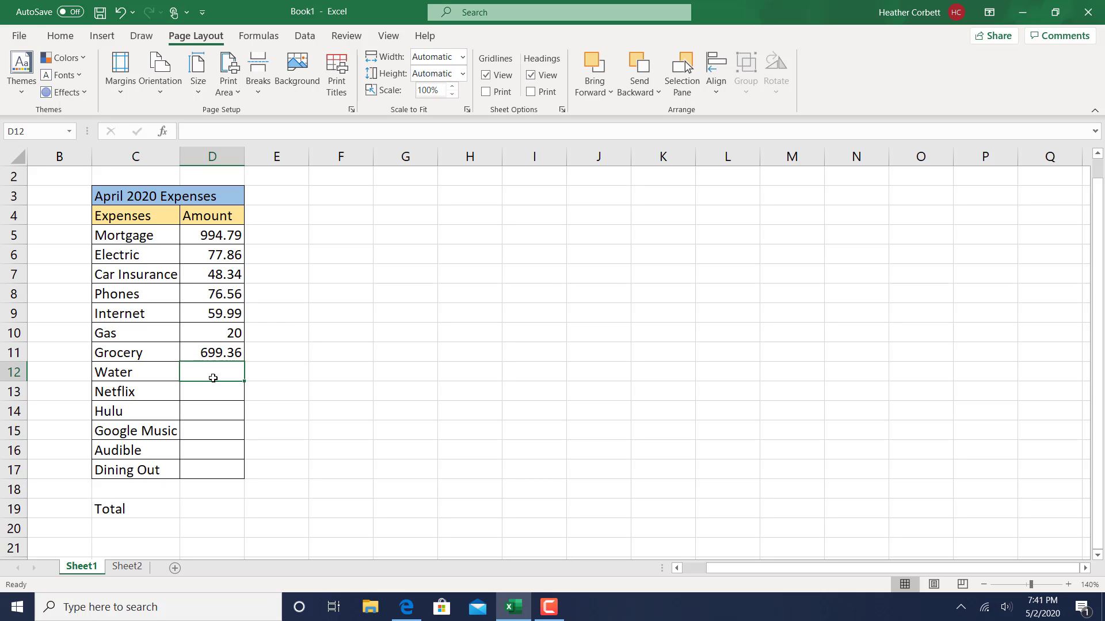
pyautogui.doubleClick(213, 377)
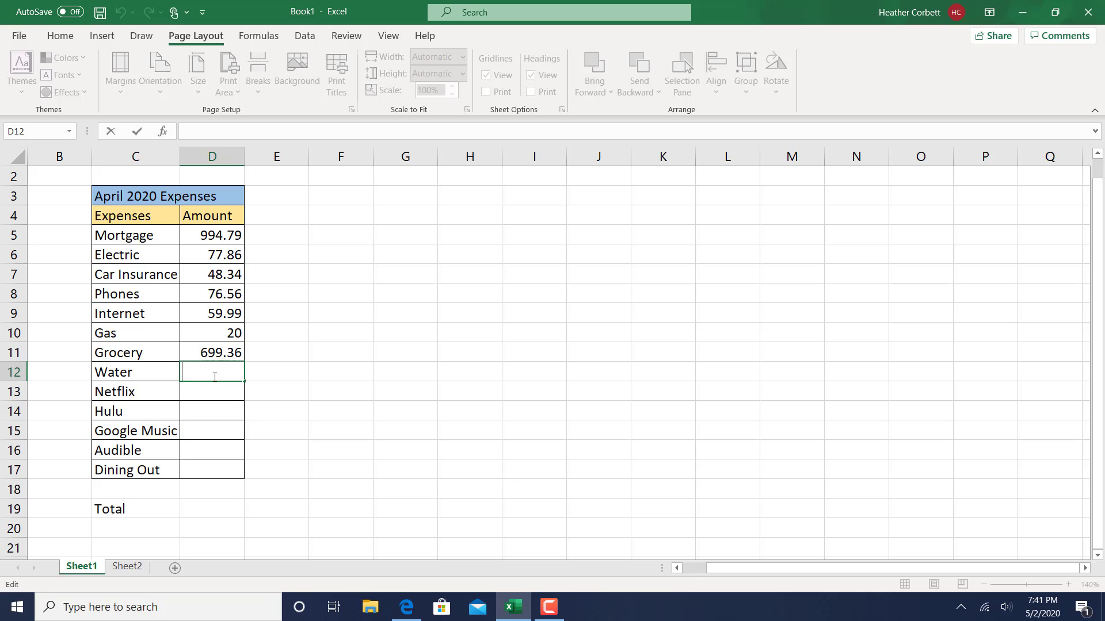
pyautogui.write('68.60')
# Step: Enter the streaming expenses in the Amount column: 12.99 for Netflix and 5.99 for Hulu
pyautogui.click(212, 390)
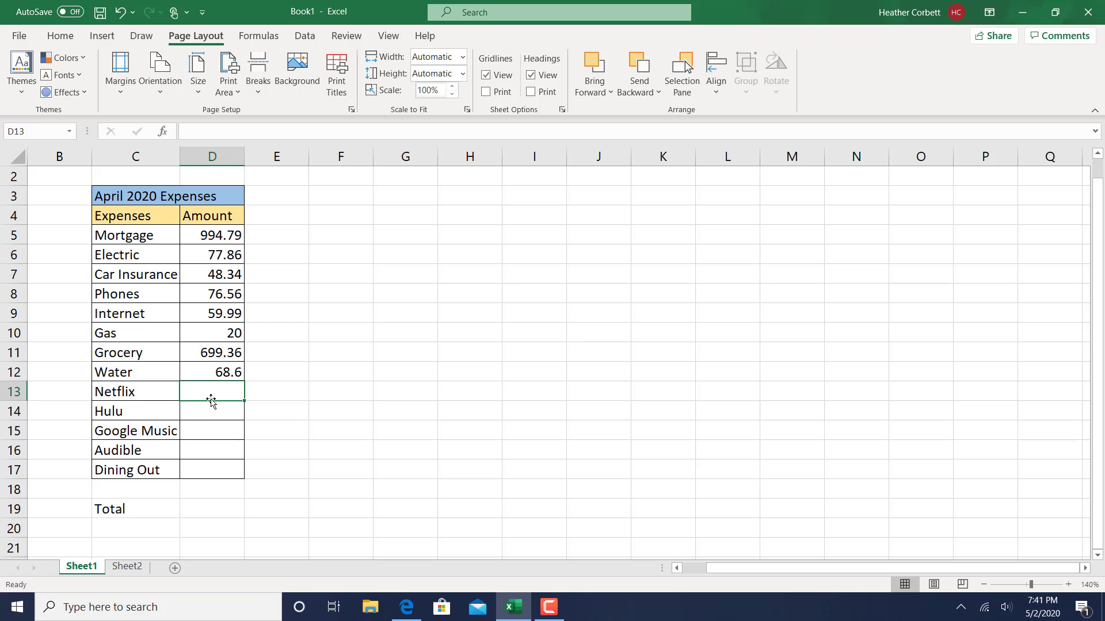
pyautogui.write('12')
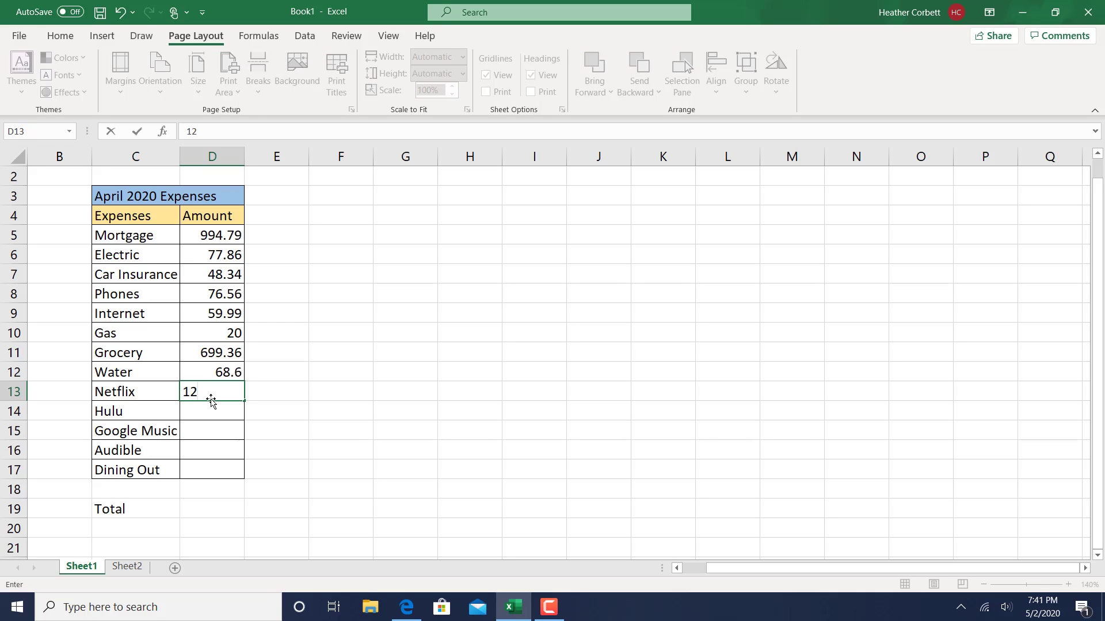
pyautogui.write('.99')
pyautogui.click(210, 420)
pyautogui.doubleClick(216, 414)
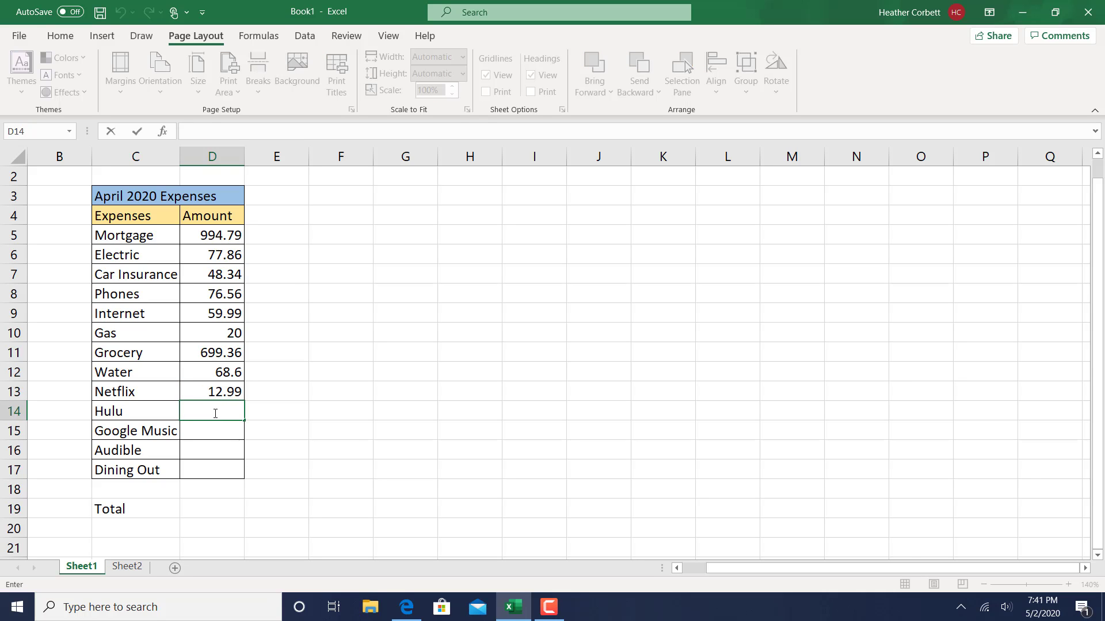
pyautogui.write('5.99')
# Step: Enter 10.54 as the Google Music amount and 15 as the Audible amount
pyautogui.click(214, 436)
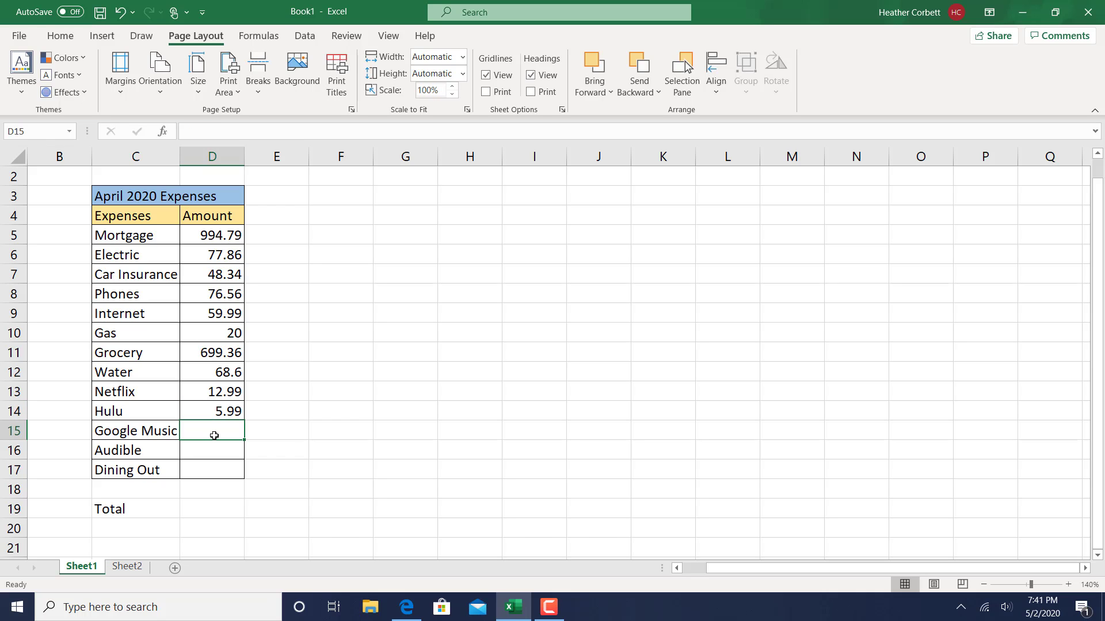
pyautogui.doubleClick(214, 435)
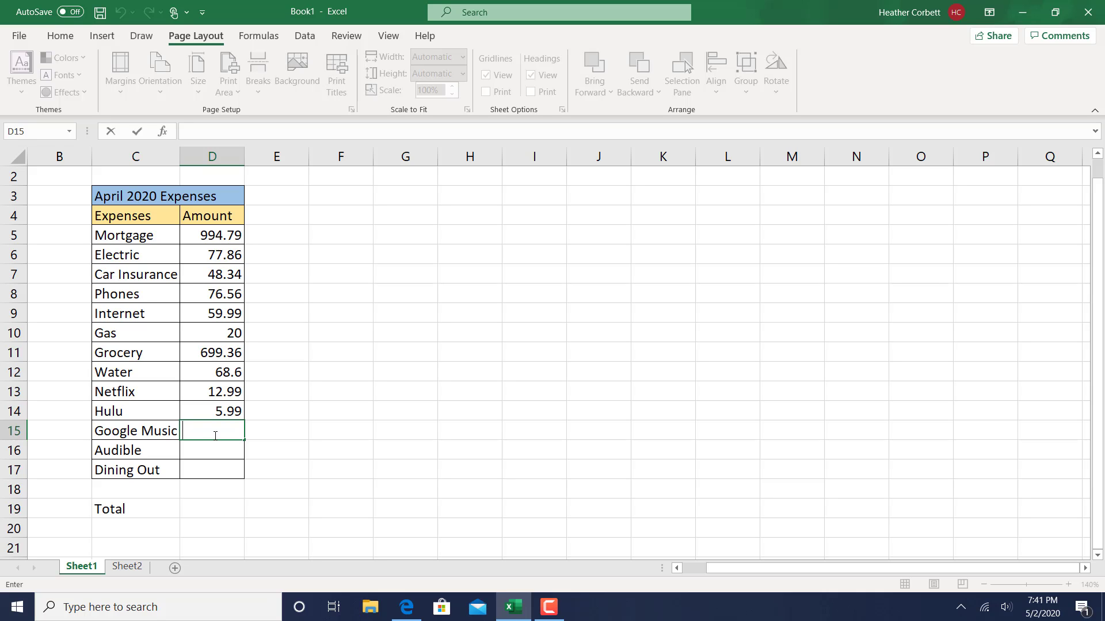
pyautogui.write('10.54')
pyautogui.click(196, 451)
pyautogui.write('15')
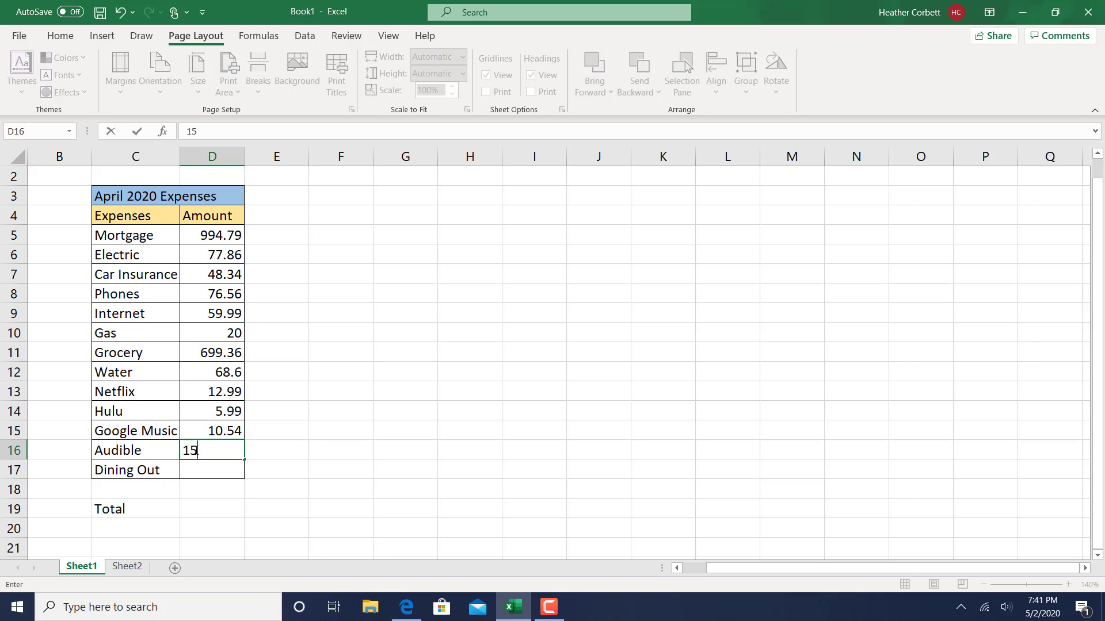
pyautogui.write('.00')
# Step: Enter 235.49 as the Dining Out amount in cell D17
pyautogui.click(212, 473)
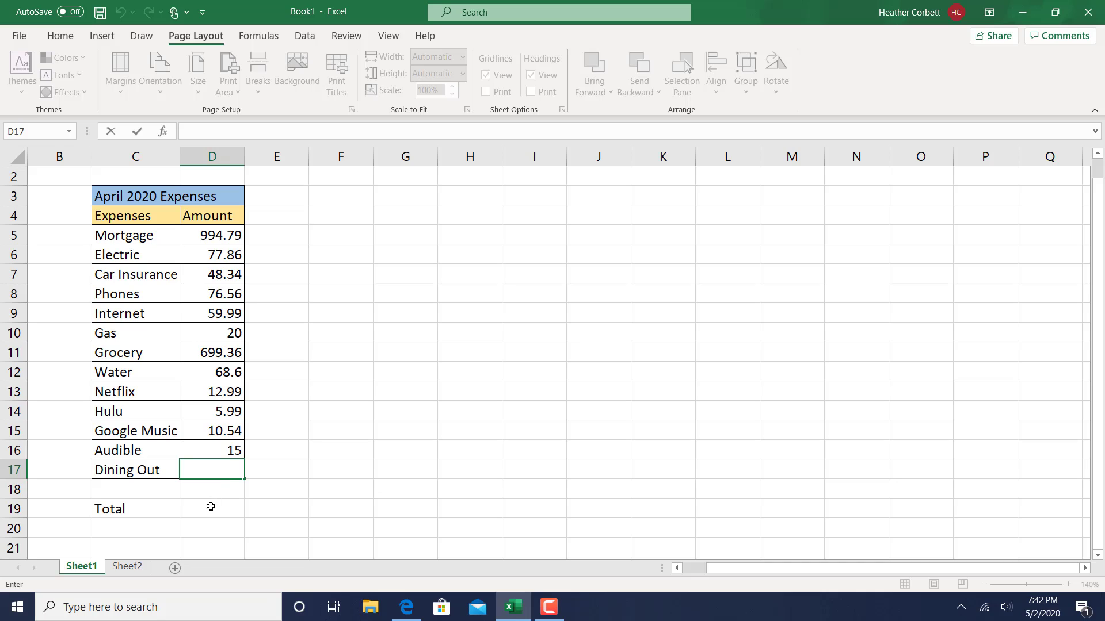
pyautogui.click(228, 470)
pyautogui.write('235.49')
pyautogui.click(264, 489)
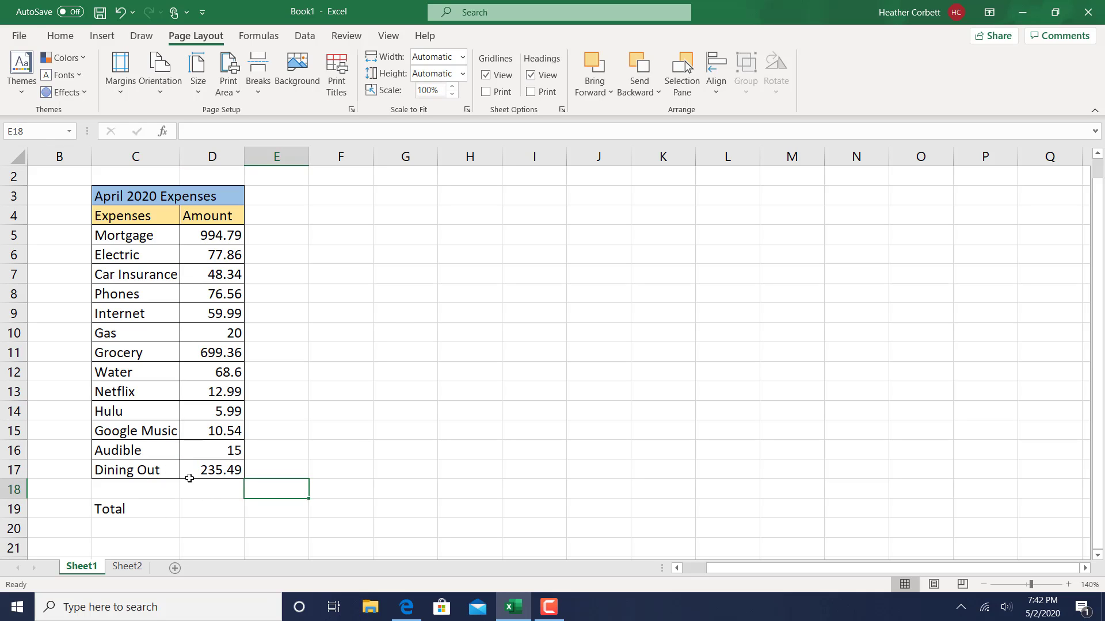
pyautogui.click(219, 474)
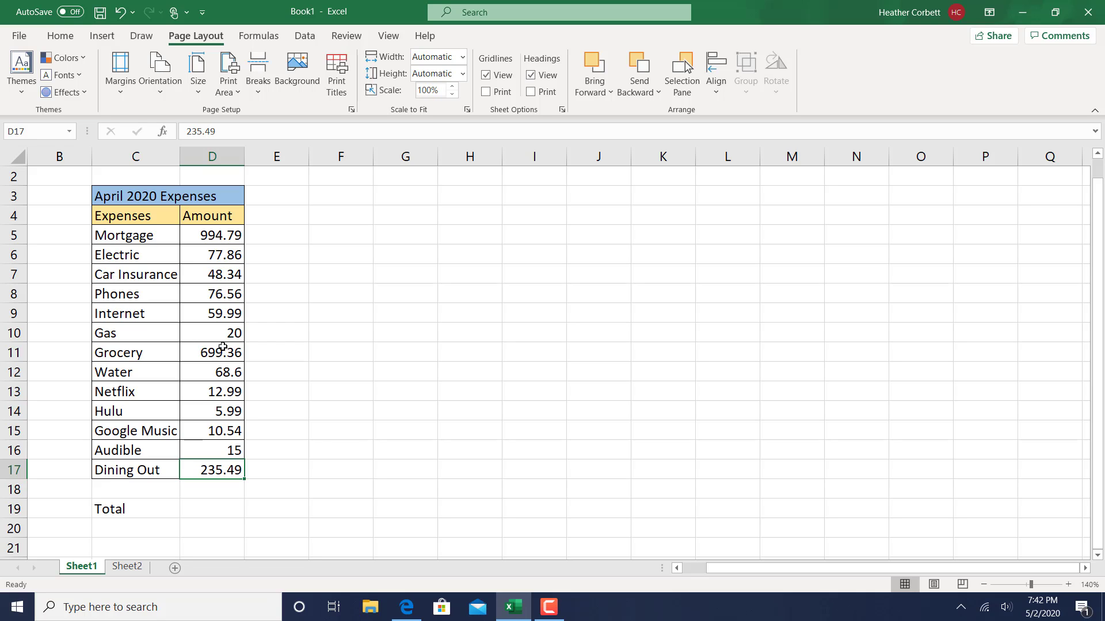
# Step: Add up all expense amounts in cell D19 beside Total with the formula =sum(D5:D17)
pyautogui.click(203, 513)
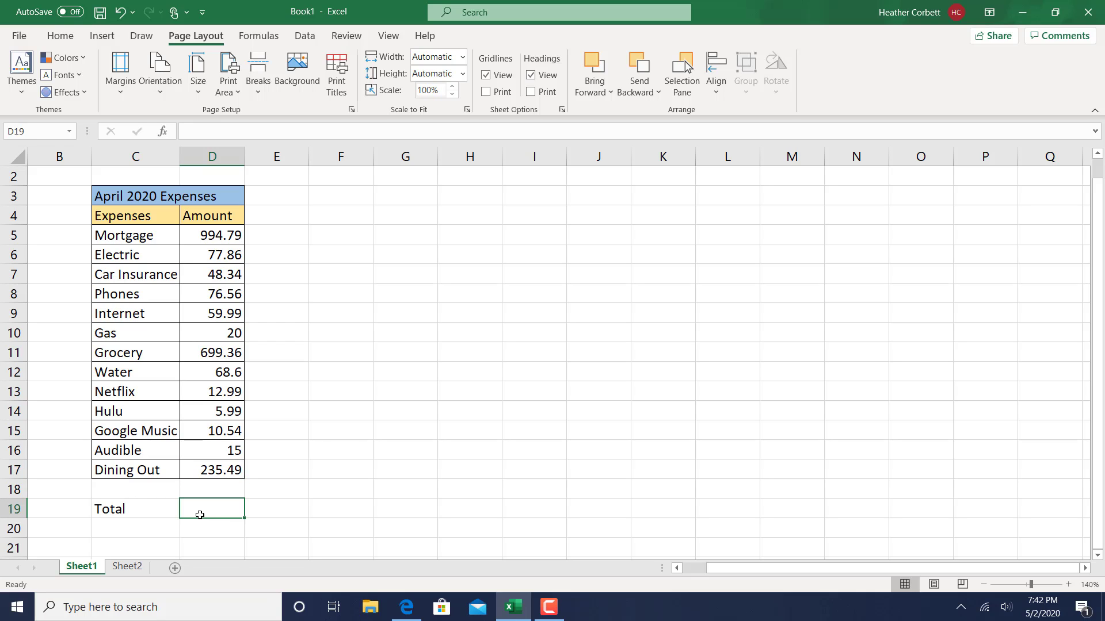
pyautogui.doubleClick(200, 515)
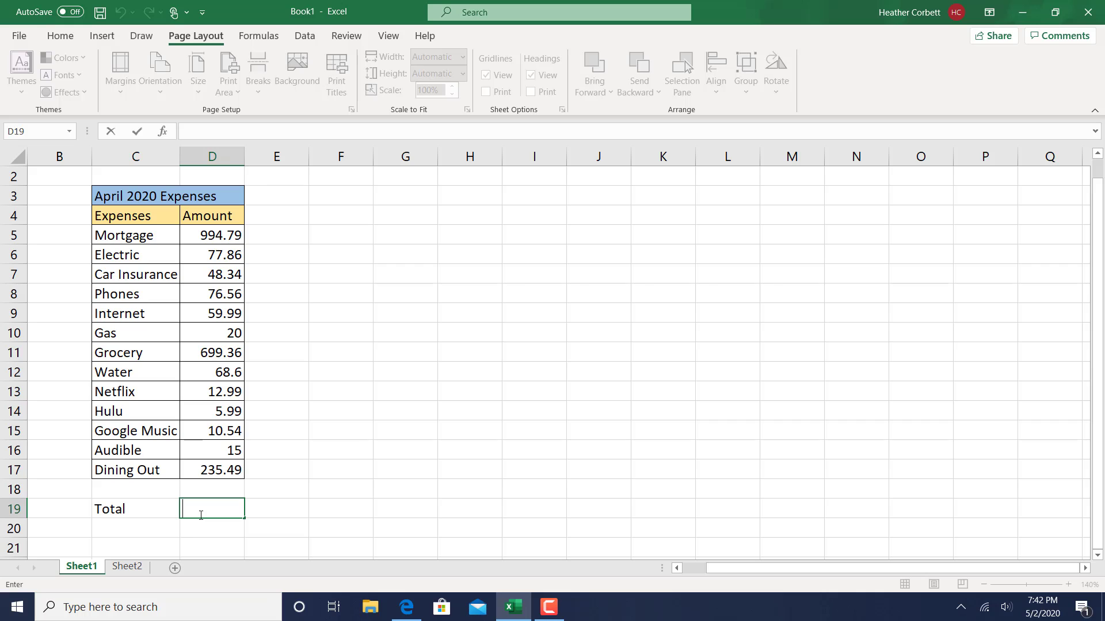
pyautogui.write('+')
pyautogui.press('BackSpace')
pyautogui.write('=')
pyautogui.scroll(1, 218, 534)
pyautogui.write('s')
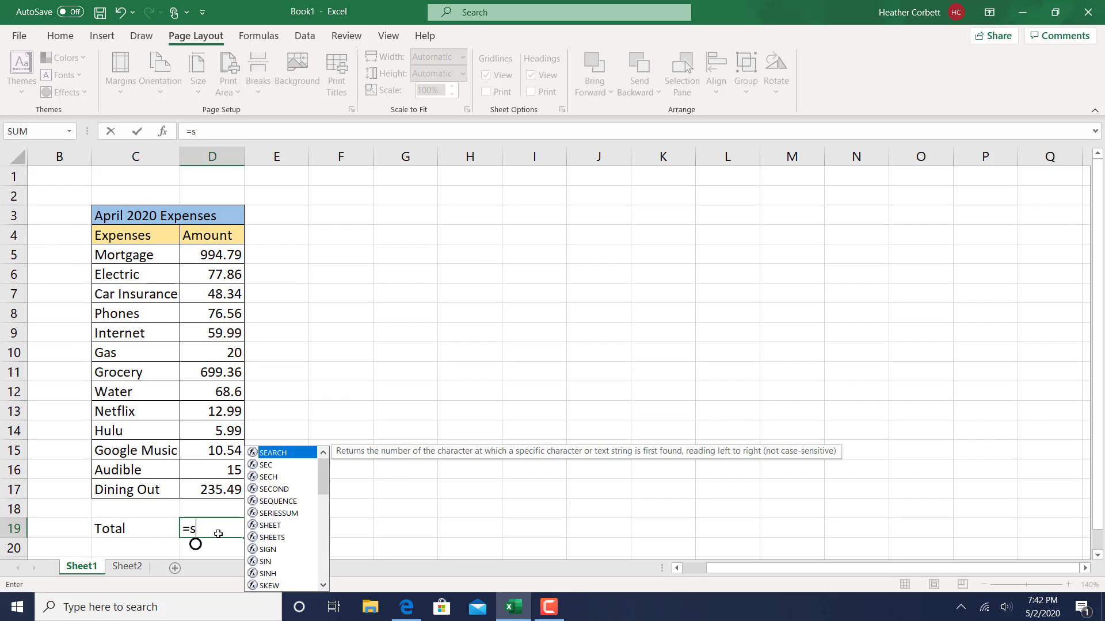
pyautogui.write('um(')
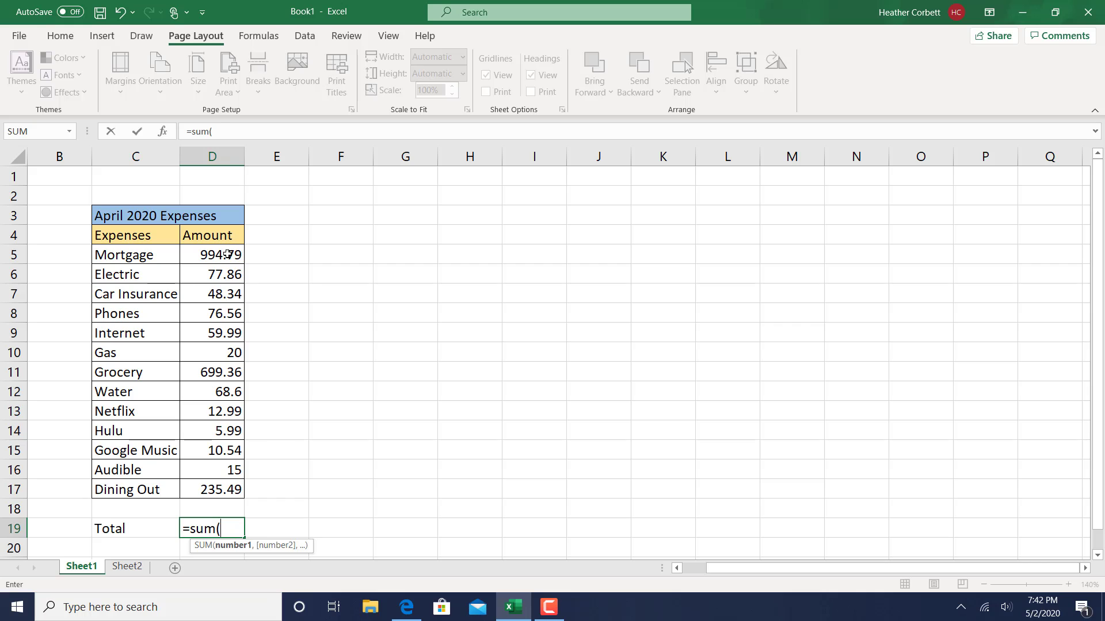
pyautogui.moveTo(228, 255); pyautogui.dragTo(230, 490)
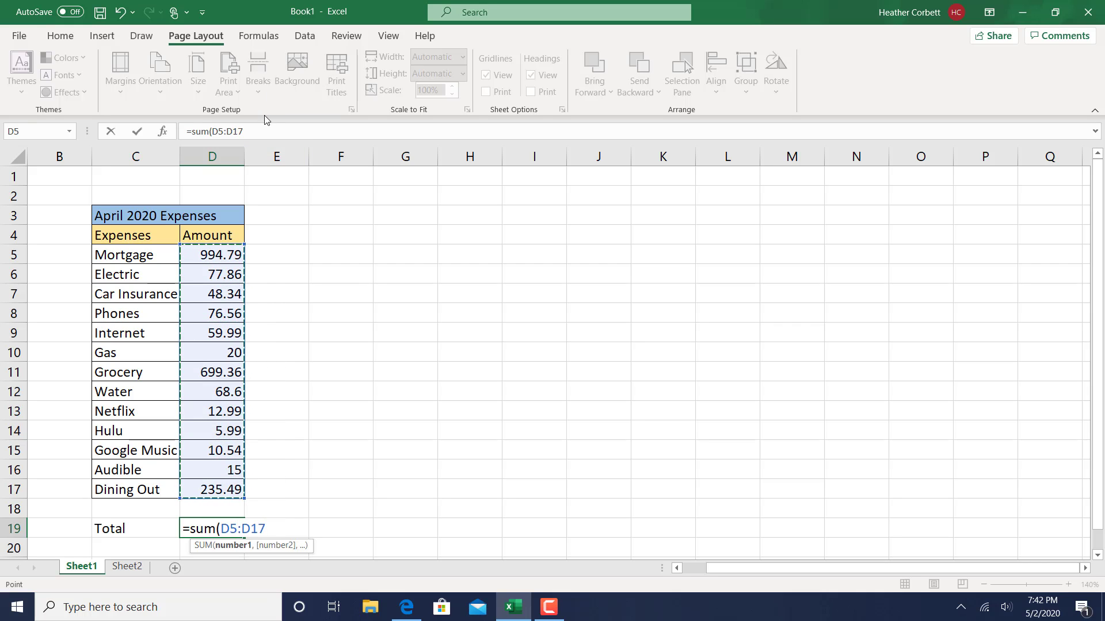
pyautogui.click(258, 132)
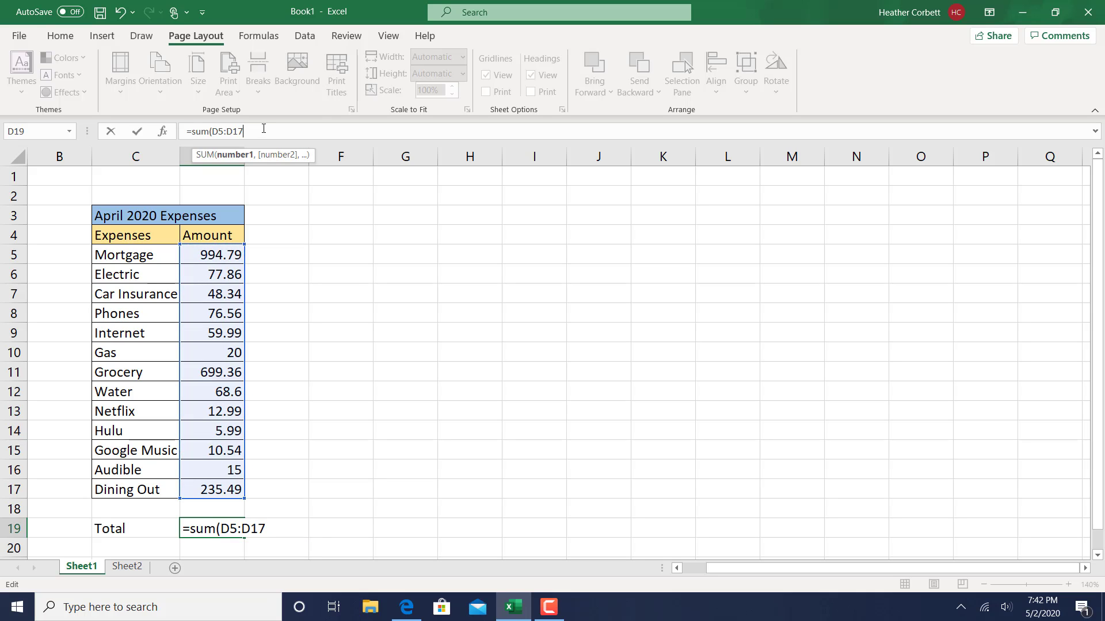
pyautogui.write(')')
pyautogui.press('Return')
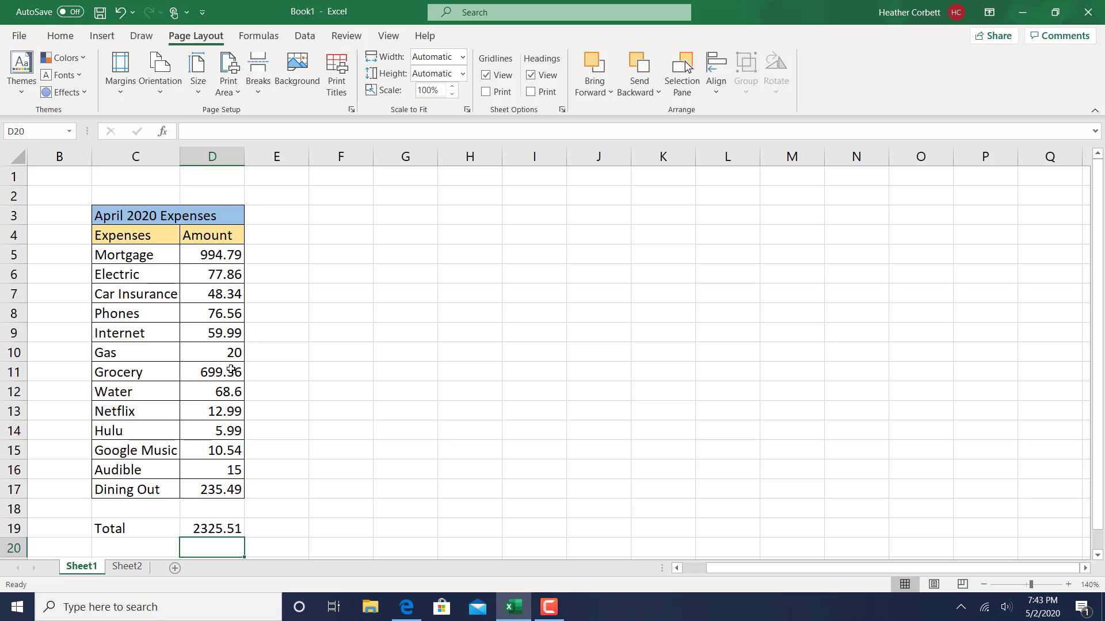
pyautogui.moveTo(167, 375); pyautogui.dragTo(239, 372)
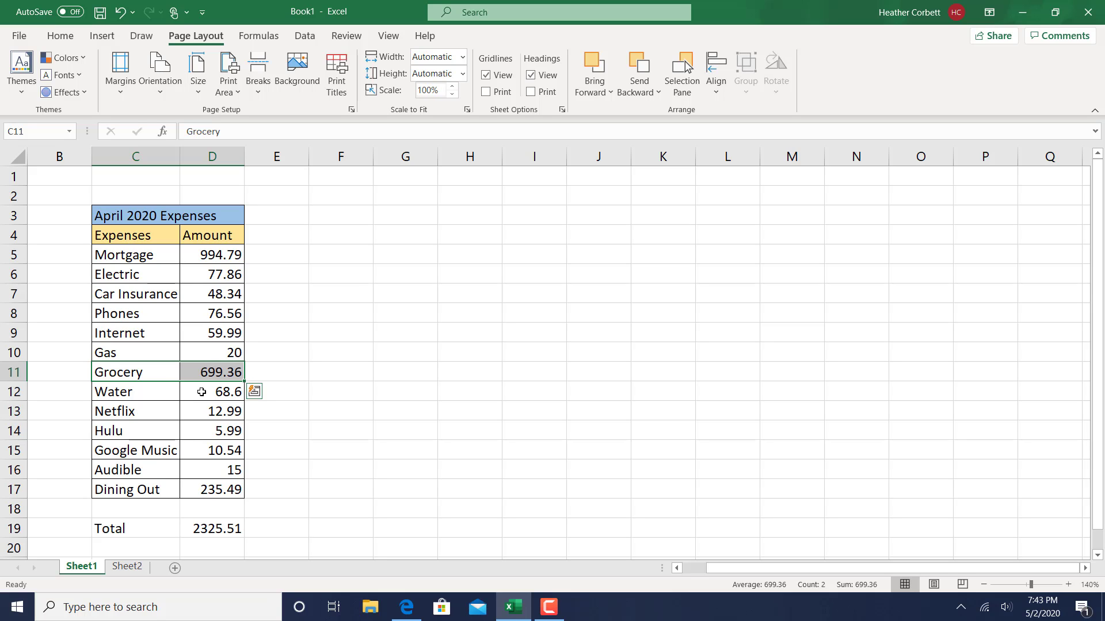
pyautogui.click(211, 496)
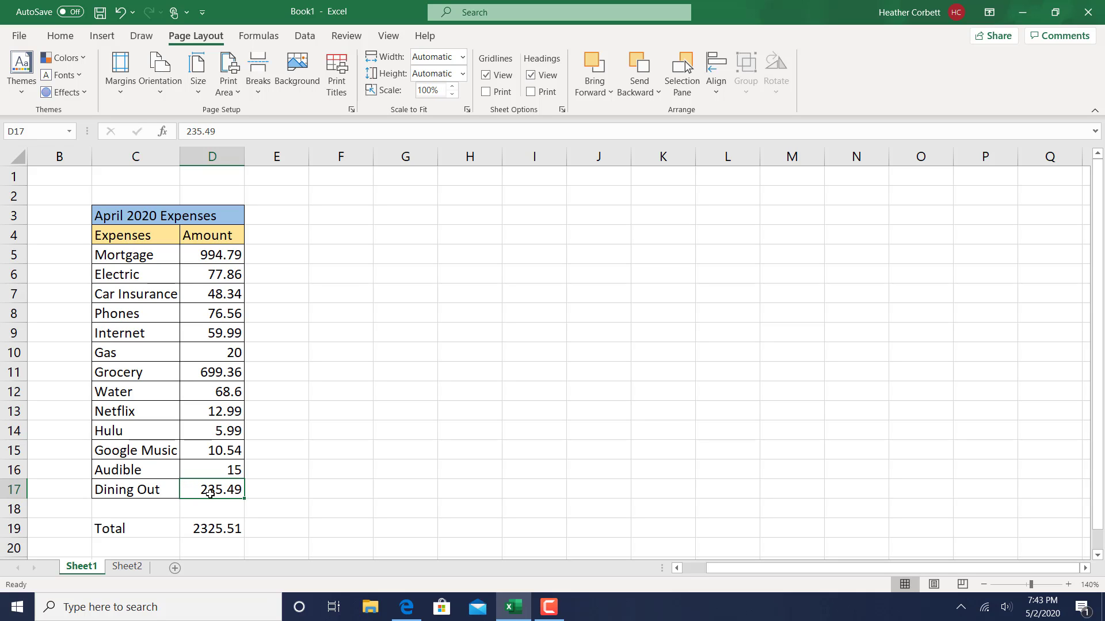
pyautogui.scroll(2, 200, 498)
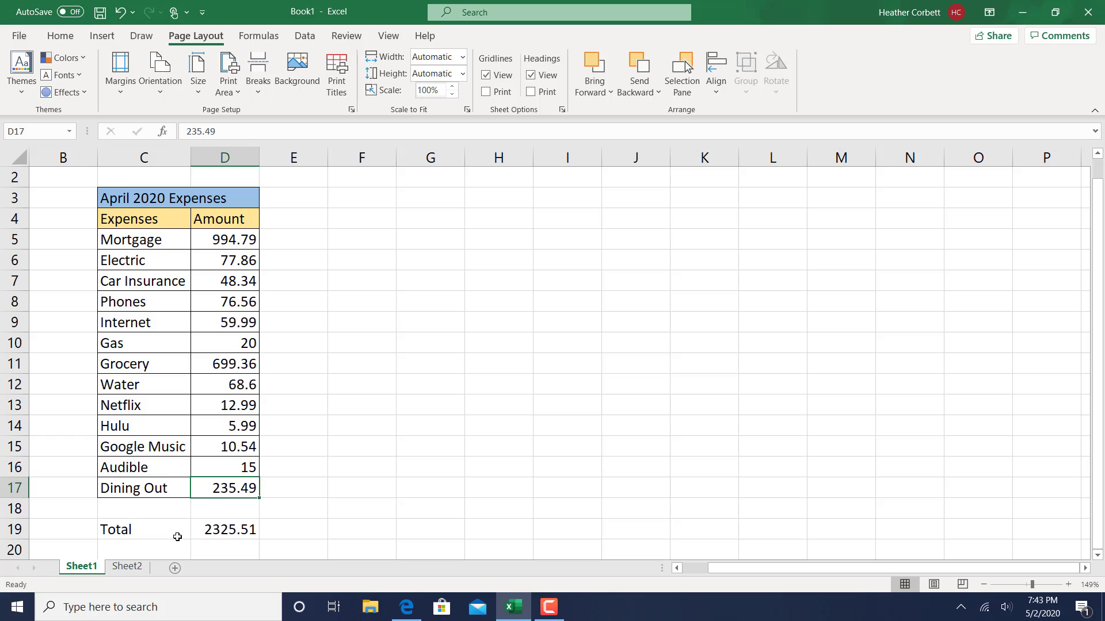
pyautogui.keyDown('ctrl'); pyautogui.scroll(3, 178, 537); pyautogui.keyUp('ctrl')
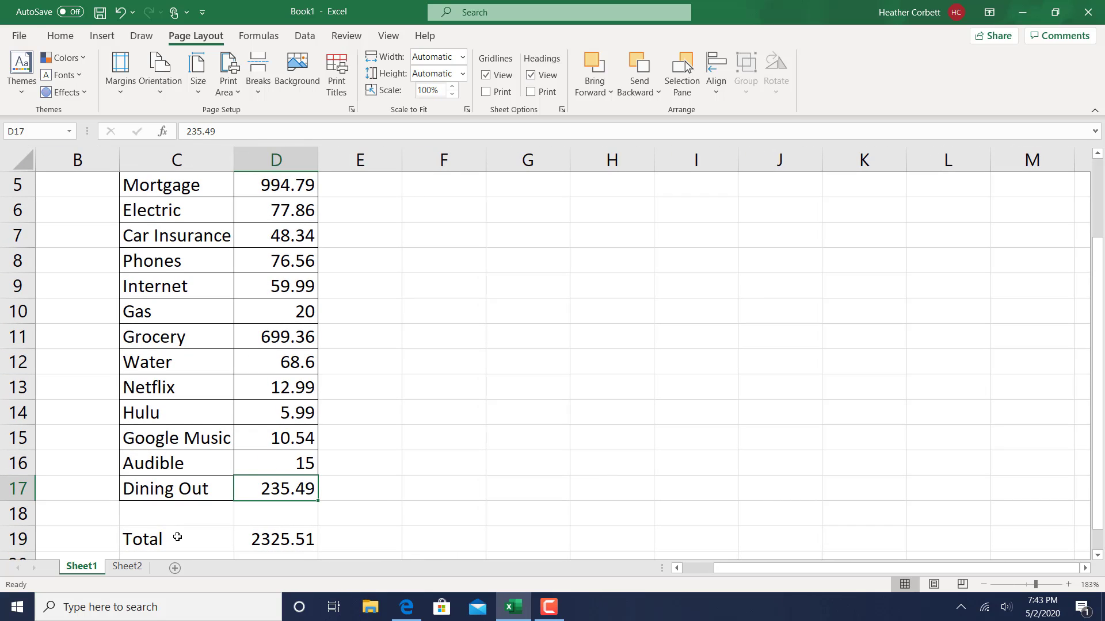
pyautogui.keyDown('ctrl'); pyautogui.scroll(-4, 178, 537); pyautogui.keyUp('ctrl')
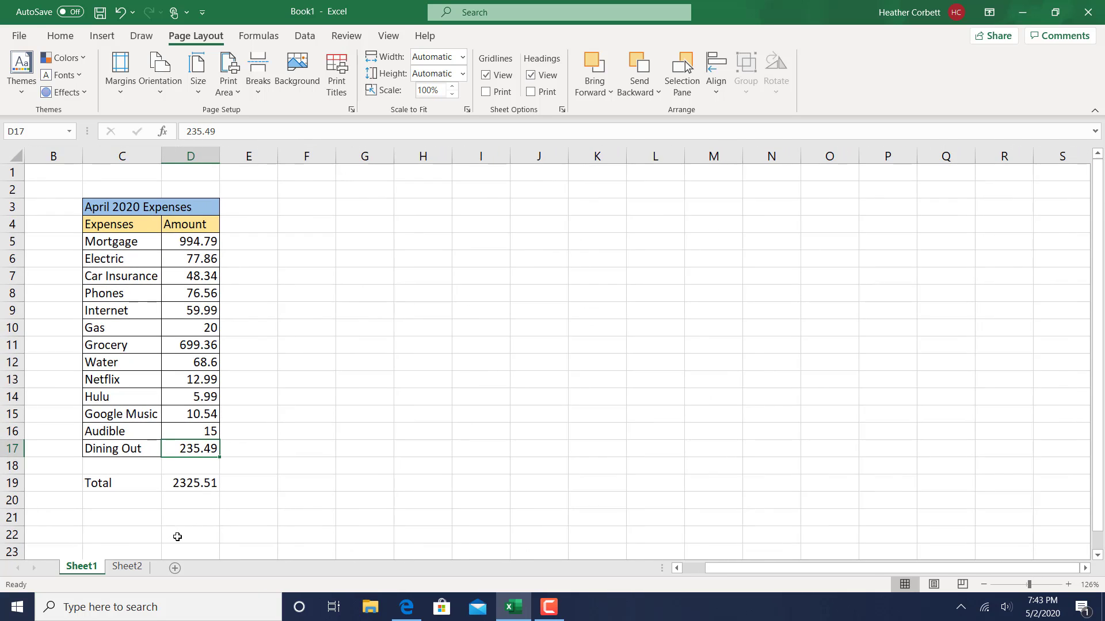